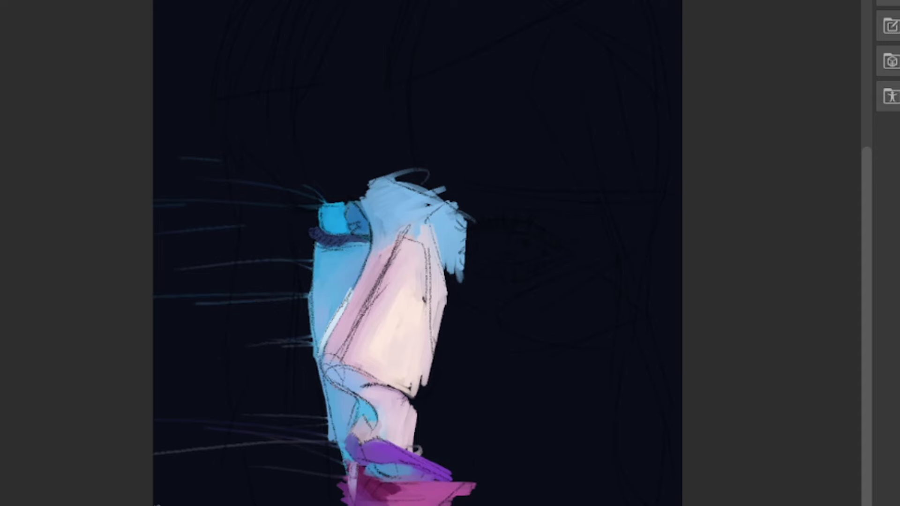
- Block in the face, both eyes and the hair with broad strokes of blue, lavender, peach and brown
{"action": "mouse_move", "coordinate": [441, 502]}
{"action": "left_mouse_down"}
{"action": "mouse_move", "coordinate": [497, 493]}
{"action": "mouse_move", "coordinate": [651, 497]}
{"action": "mouse_move", "coordinate": [614, 450]}
{"action": "mouse_move", "coordinate": [497, 483]}
{"action": "mouse_move", "coordinate": [605, 443]}
{"action": "mouse_move", "coordinate": [469, 450]}
{"action": "mouse_move", "coordinate": [479, 443]}
{"action": "mouse_move", "coordinate": [474, 393]}
{"action": "mouse_move", "coordinate": [609, 380]}
{"action": "mouse_move", "coordinate": [469, 356]}
{"action": "mouse_move", "coordinate": [620, 358]}
{"action": "mouse_move", "coordinate": [544, 291]}
{"action": "mouse_move", "coordinate": [469, 281]}
{"action": "mouse_move", "coordinate": [610, 272]}
{"action": "mouse_move", "coordinate": [511, 242]}
{"action": "mouse_move", "coordinate": [422, 197]}
{"action": "mouse_move", "coordinate": [610, 234]}
{"action": "mouse_move", "coordinate": [476, 187]}
{"action": "mouse_move", "coordinate": [525, 242]}
{"action": "left_mouse_up"}
{"action": "mouse_move", "coordinate": [344, 245]}
{"action": "left_mouse_down"}
{"action": "mouse_move", "coordinate": [497, 328]}
{"action": "mouse_move", "coordinate": [610, 445]}
{"action": "mouse_move", "coordinate": [633, 422]}
{"action": "mouse_move", "coordinate": [438, 131]}
{"action": "left_mouse_up"}
{"action": "mouse_move", "coordinate": [438, 249]}
{"action": "left_mouse_down"}
{"action": "mouse_move", "coordinate": [483, 70]}
{"action": "mouse_move", "coordinate": [300, 93]}
{"action": "mouse_move", "coordinate": [244, 263]}
{"action": "mouse_move", "coordinate": [426, 298]}
{"action": "mouse_move", "coordinate": [329, 140]}
{"action": "mouse_move", "coordinate": [235, 211]}
{"action": "mouse_move", "coordinate": [375, 117]}
{"action": "mouse_move", "coordinate": [651, 65]}
{"action": "mouse_move", "coordinate": [619, 282]}
{"action": "mouse_move", "coordinate": [670, 422]}
{"action": "mouse_move", "coordinate": [469, 497]}
{"action": "left_mouse_up"}
{"action": "mouse_move", "coordinate": [328, 319]}
{"action": "left_mouse_down"}
{"action": "mouse_move", "coordinate": [347, 504]}
{"action": "mouse_move", "coordinate": [319, 375]}
{"action": "mouse_move", "coordinate": [281, 504]}
{"action": "mouse_move", "coordinate": [317, 261]}
{"action": "mouse_move", "coordinate": [262, 504]}
{"action": "mouse_move", "coordinate": [178, 468]}
{"action": "mouse_move", "coordinate": [263, 23]}
{"action": "left_mouse_up"}
{"action": "left_click_drag", "start_coordinate": [70, 234], "coordinate": [76, 235]}
{"action": "scroll", "coordinate": [70, 235], "scroll_direction": "up", "scroll_amount": 3}
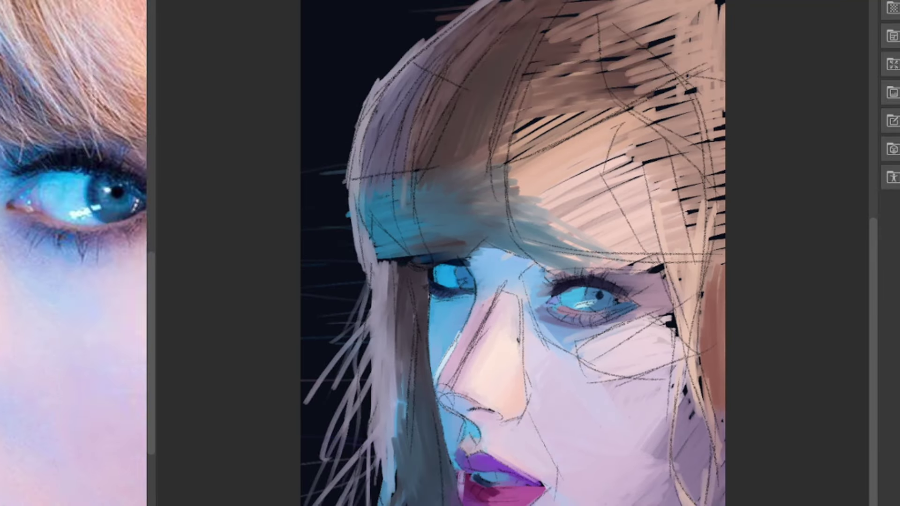
- Soften the white highlight along the nose's far edge and blend lighter blues into the far cheek beside it
{"action": "scroll", "coordinate": [516, 282], "scroll_direction": "up", "scroll_amount": 5}
{"action": "left_click_drag", "start_coordinate": [319, 301], "coordinate": [281, 366]}
{"action": "left_click_drag", "start_coordinate": [337, 253], "coordinate": [262, 422]}
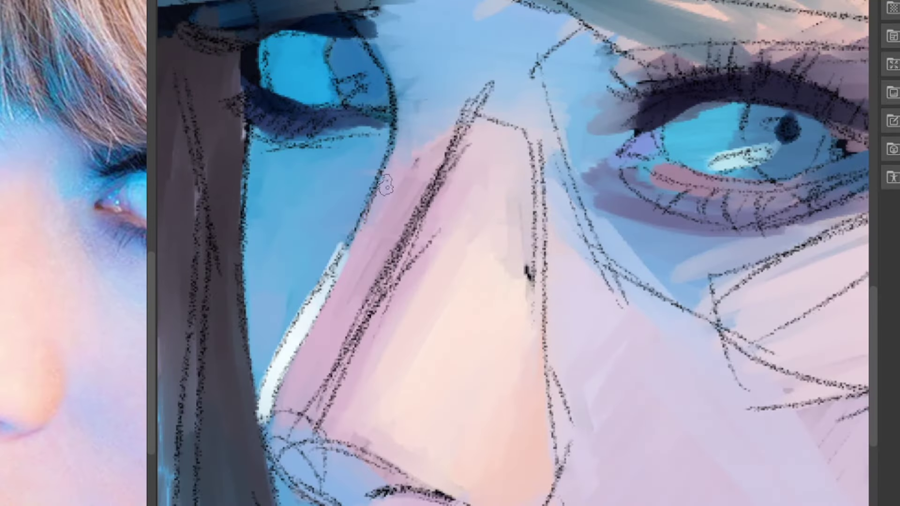
{"action": "left_click_drag", "start_coordinate": [386, 185], "coordinate": [272, 439]}
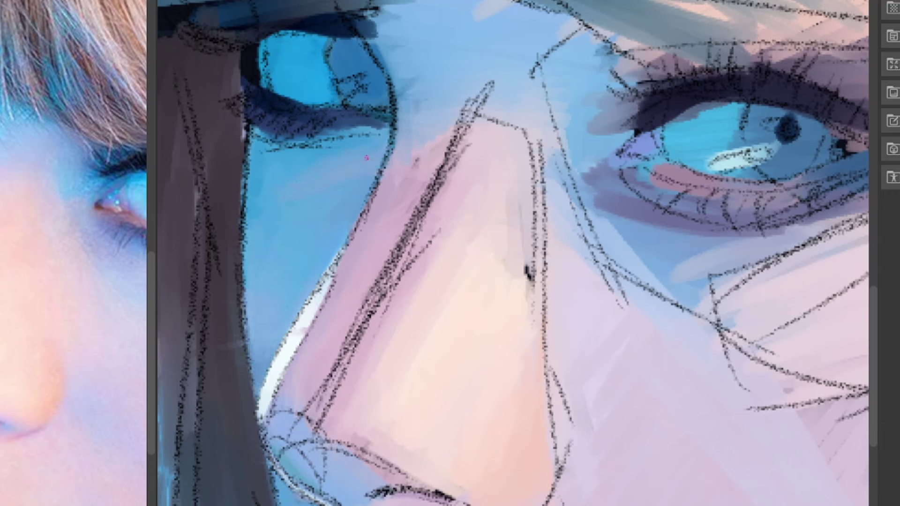
{"action": "left_click_drag", "start_coordinate": [263, 183], "coordinate": [252, 259]}
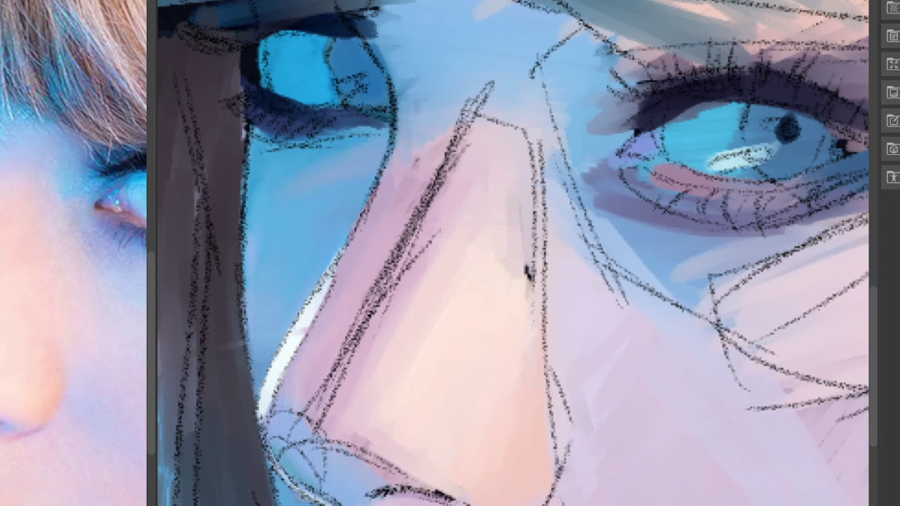
{"action": "mouse_move", "coordinate": [283, 147]}
{"action": "left_mouse_down"}
{"action": "mouse_move", "coordinate": [385, 127]}
{"action": "mouse_move", "coordinate": [363, 110]}
{"action": "mouse_move", "coordinate": [256, 94]}
{"action": "left_mouse_up"}
- Blend pale pink and peach skin tones between the nose and the upper lip, covering the light blue patch
{"action": "scroll", "coordinate": [514, 254], "scroll_direction": "down", "scroll_amount": 5}
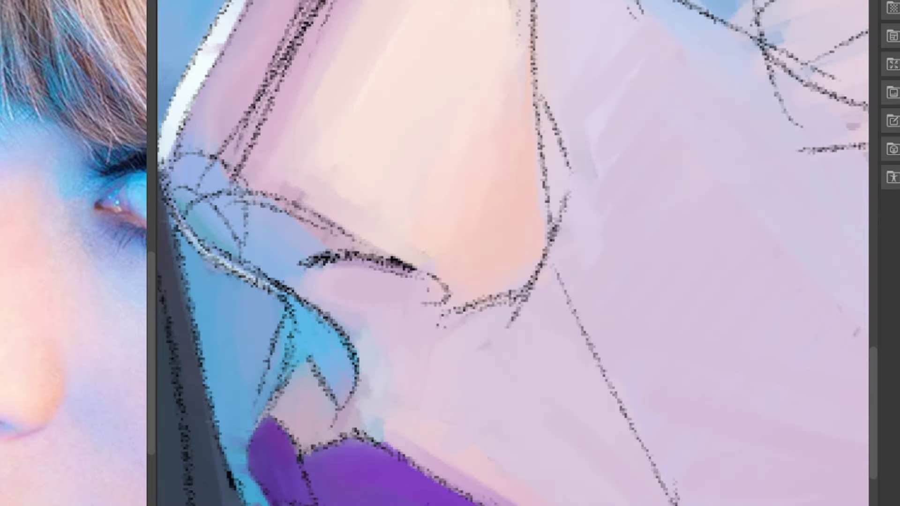
{"action": "left_click_drag", "start_coordinate": [310, 457], "coordinate": [282, 493]}
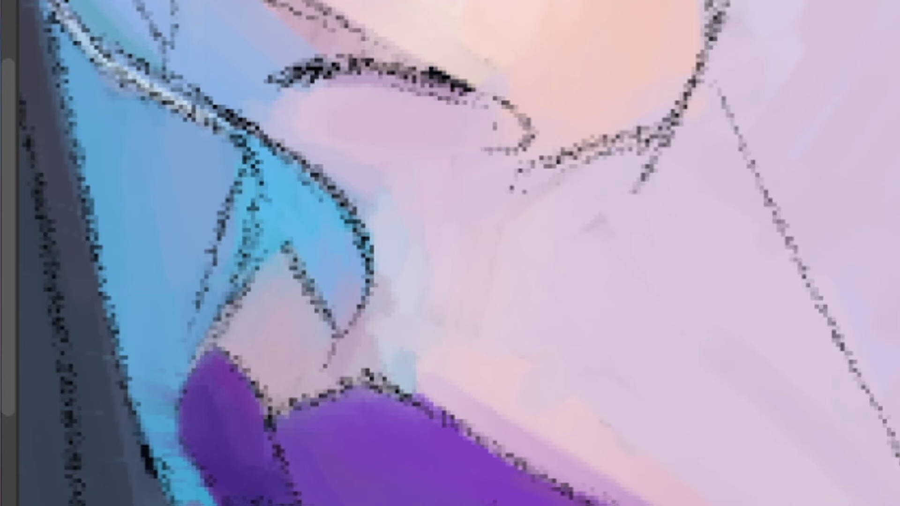
{"action": "left_click_drag", "start_coordinate": [370, 419], "coordinate": [498, 482]}
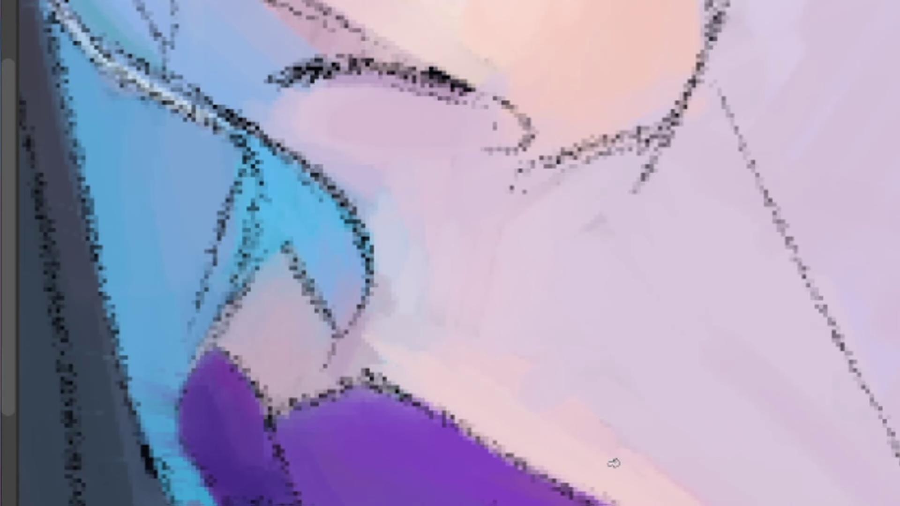
{"action": "mouse_move", "coordinate": [349, 361]}
{"action": "left_mouse_down"}
{"action": "mouse_move", "coordinate": [373, 206]}
{"action": "mouse_move", "coordinate": [363, 234]}
{"action": "left_mouse_up"}
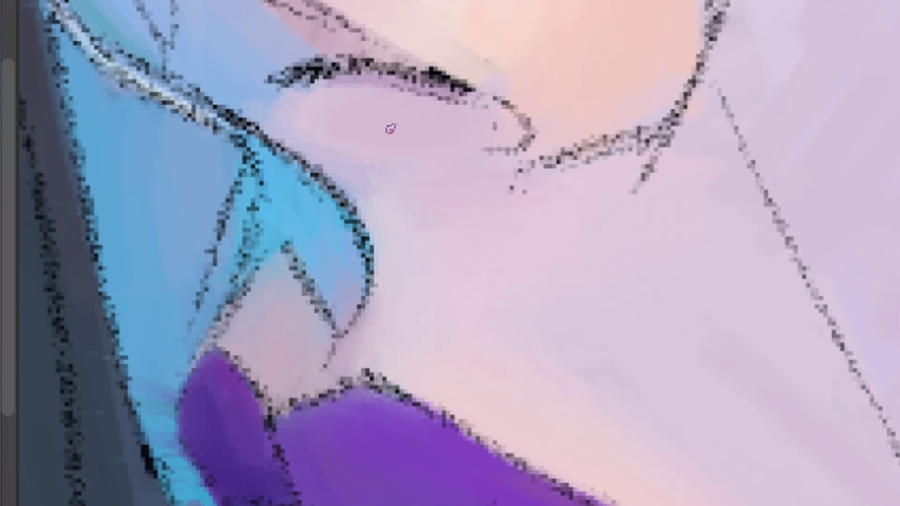
- Shade the nostril and the nose's underside in dusky pink, and blend pale lavender over the blue nose wing
{"action": "left_click_drag", "start_coordinate": [309, 89], "coordinate": [487, 119]}
{"action": "left_click_drag", "start_coordinate": [446, 159], "coordinate": [652, 169]}
{"action": "left_click_drag", "start_coordinate": [497, 126], "coordinate": [506, 138]}
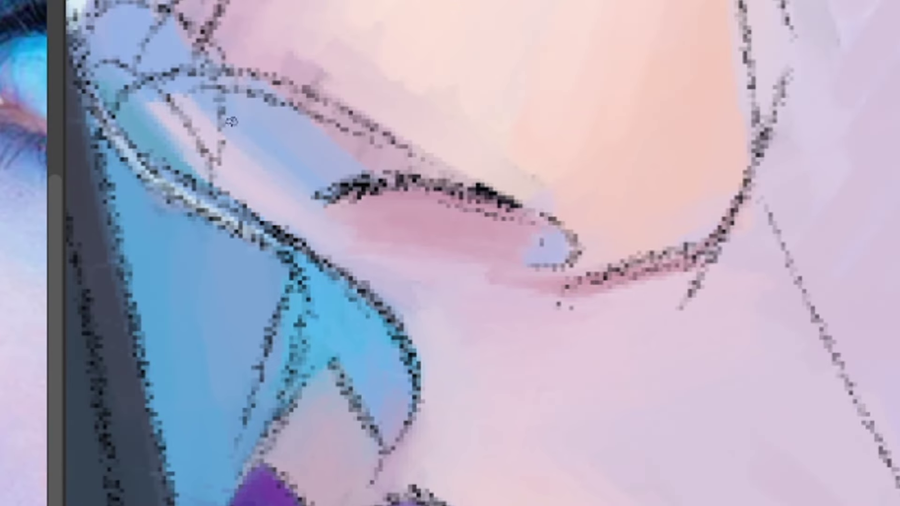
{"action": "mouse_move", "coordinate": [232, 122]}
{"action": "left_mouse_down"}
{"action": "mouse_move", "coordinate": [169, 93]}
{"action": "mouse_move", "coordinate": [117, 103]}
{"action": "mouse_move", "coordinate": [243, 29]}
{"action": "left_mouse_up"}
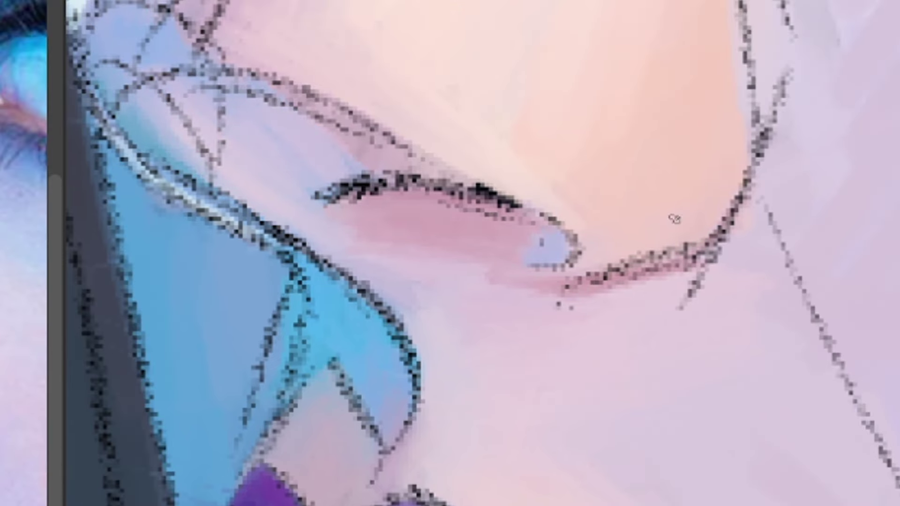
{"action": "left_click_drag", "start_coordinate": [557, 94], "coordinate": [317, 76]}
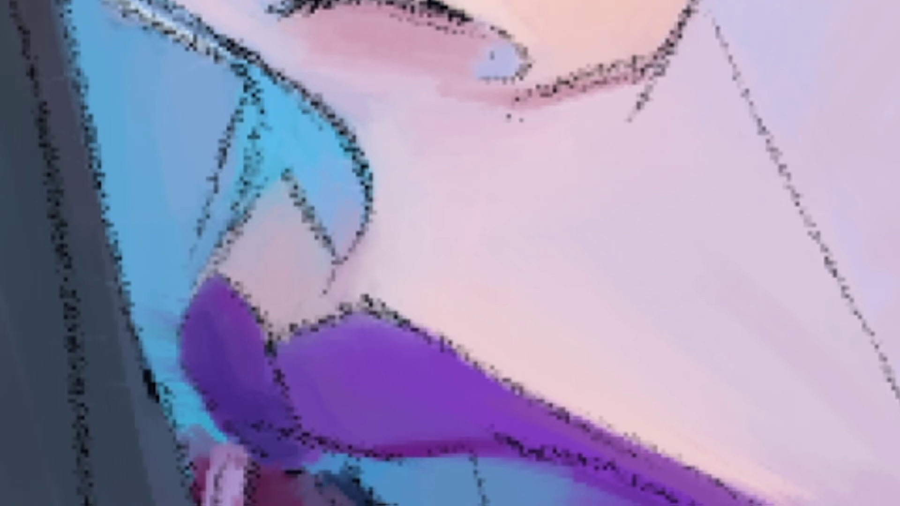
- Paint the teeth bright cyan and fill the mouth's dark corner with deep maroon
{"action": "left_click_drag", "start_coordinate": [657, 497], "coordinate": [572, 488]}
{"action": "left_click_drag", "start_coordinate": [539, 446], "coordinate": [384, 469]}
{"action": "left_click_drag", "start_coordinate": [610, 469], "coordinate": [490, 500]}
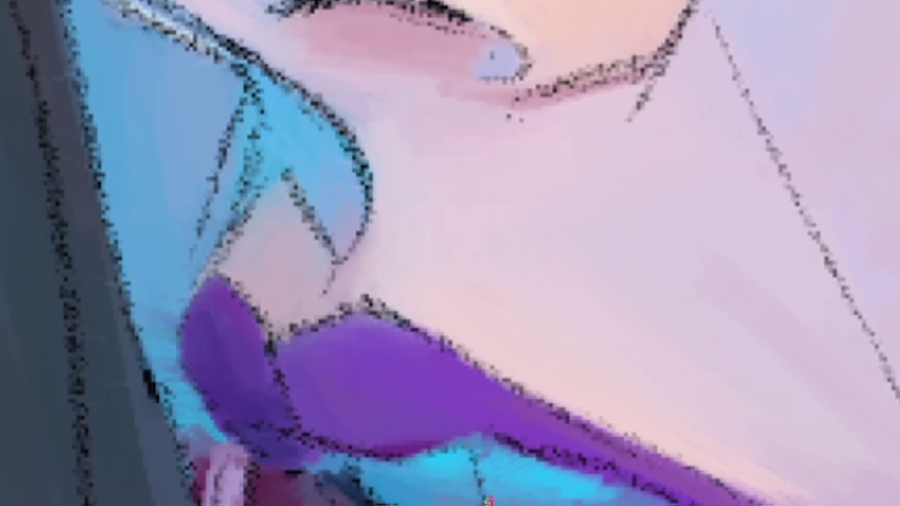
{"action": "mouse_move", "coordinate": [359, 499]}
{"action": "left_mouse_down"}
{"action": "mouse_move", "coordinate": [328, 490]}
{"action": "mouse_move", "coordinate": [300, 462]}
{"action": "mouse_move", "coordinate": [253, 474]}
{"action": "left_mouse_up"}
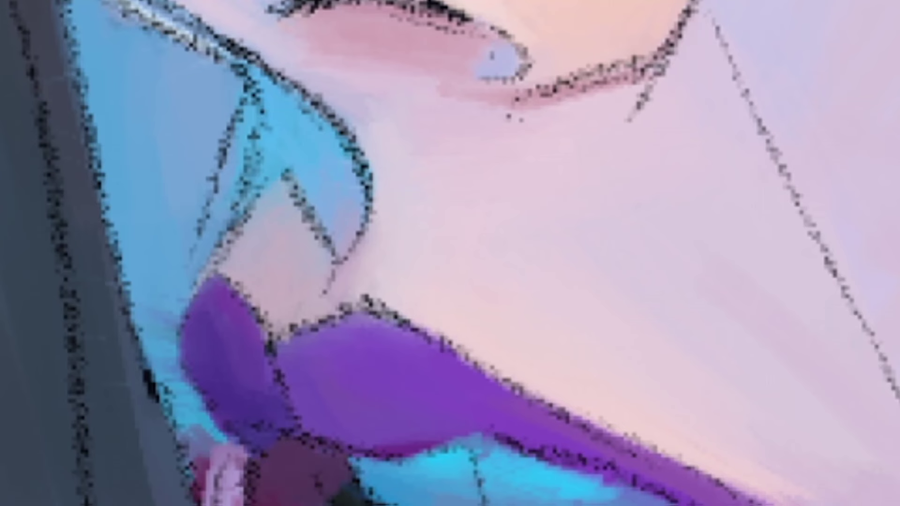
- Add magenta-purple shading to the upper lip and lighten the blue skin along the far edge of the face
{"action": "left_click_drag", "start_coordinate": [328, 436], "coordinate": [488, 408]}
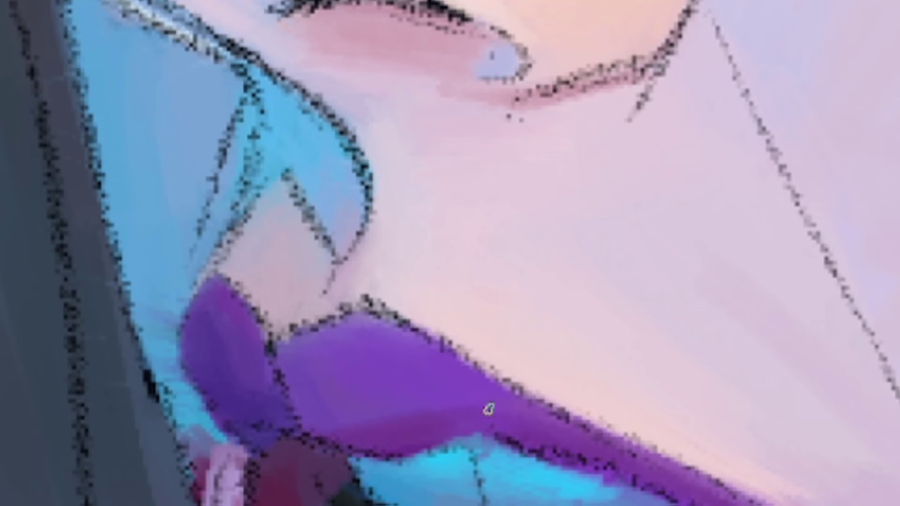
{"action": "left_click_drag", "start_coordinate": [451, 370], "coordinate": [319, 403]}
{"action": "mouse_move", "coordinate": [263, 434]}
{"action": "left_mouse_down"}
{"action": "mouse_move", "coordinate": [211, 438]}
{"action": "mouse_move", "coordinate": [188, 483]}
{"action": "left_mouse_up"}
{"action": "left_click_drag", "start_coordinate": [188, 408], "coordinate": [103, 56]}
{"action": "mouse_move", "coordinate": [225, 502]}
{"action": "left_mouse_down"}
{"action": "mouse_move", "coordinate": [230, 457]}
{"action": "mouse_move", "coordinate": [221, 462]}
{"action": "left_mouse_up"}
{"action": "left_click_drag", "start_coordinate": [446, 493], "coordinate": [438, 462]}
{"action": "left_click_drag", "start_coordinate": [328, 399], "coordinate": [312, 361]}
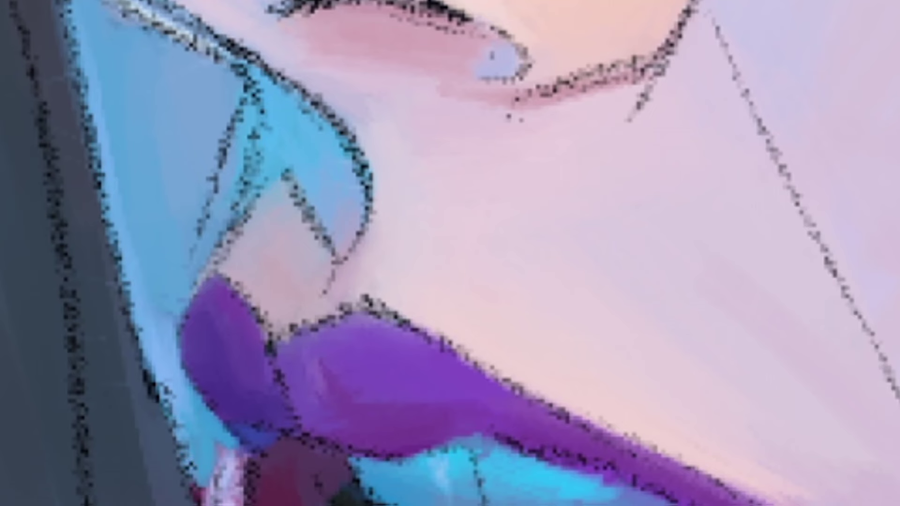
- Smooth the near cheek from the nose to the jaw with blended lavender, pale blue and pink tones
{"action": "scroll", "coordinate": [508, 253], "scroll_direction": "down", "scroll_amount": 2}
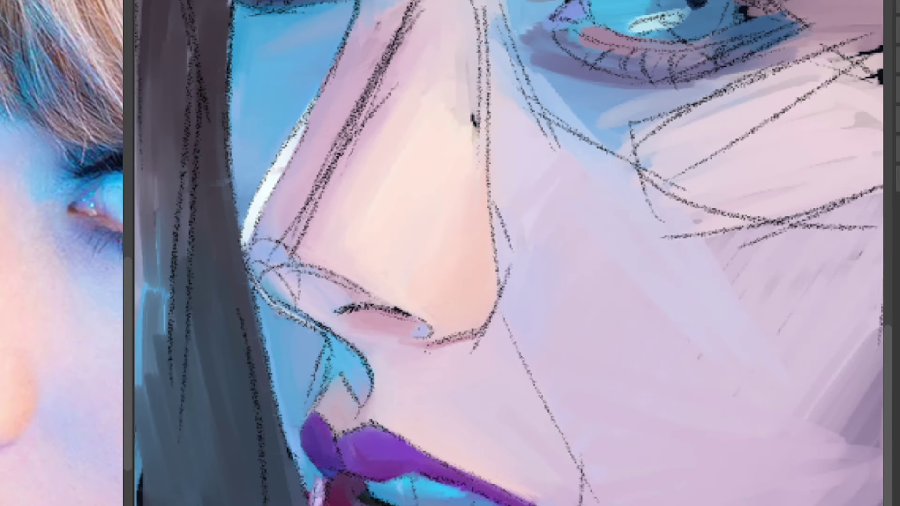
{"action": "scroll", "coordinate": [508, 253], "scroll_direction": "right", "scroll_amount": 5}
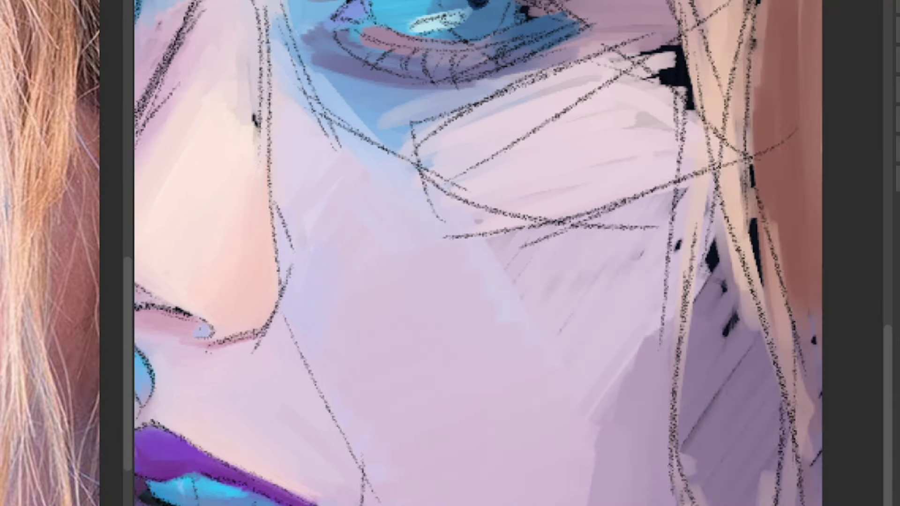
{"action": "mouse_move", "coordinate": [659, 492]}
{"action": "left_mouse_down"}
{"action": "mouse_move", "coordinate": [608, 409]}
{"action": "mouse_move", "coordinate": [633, 504]}
{"action": "left_mouse_up"}
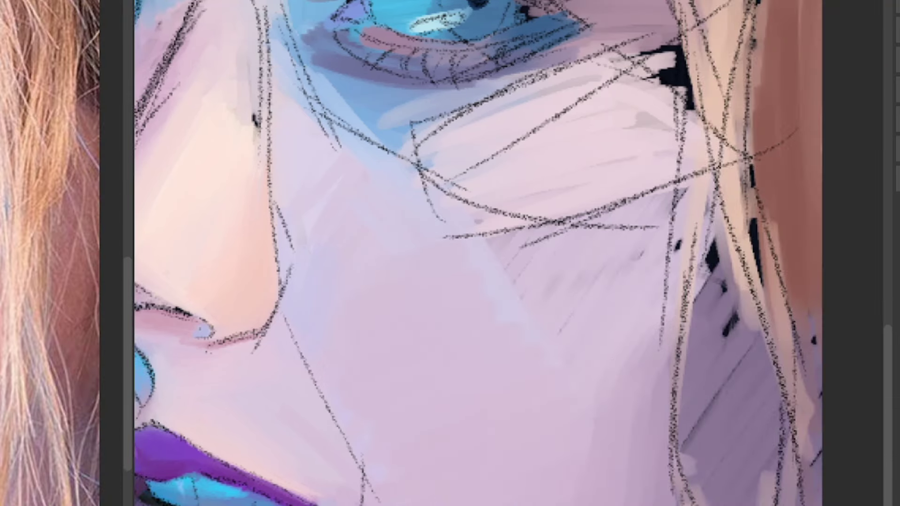
{"action": "left_click_drag", "start_coordinate": [466, 293], "coordinate": [516, 262]}
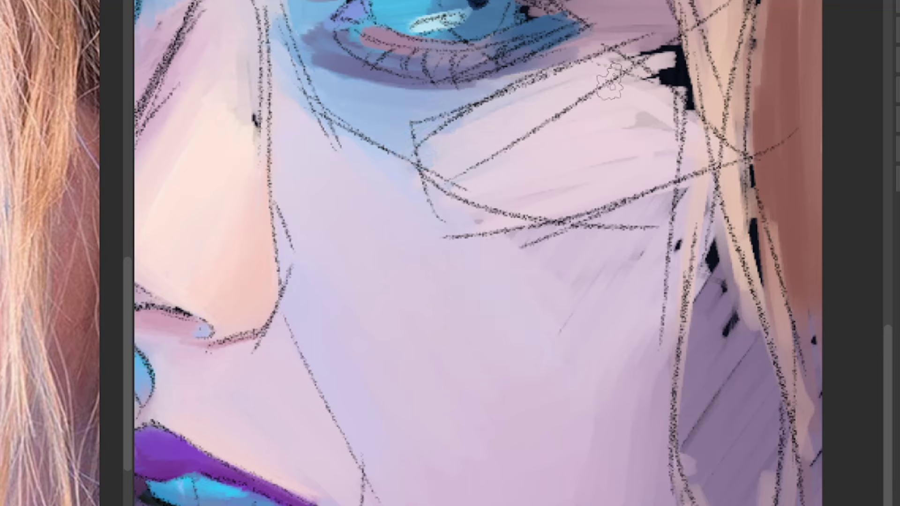
{"action": "left_click_drag", "start_coordinate": [708, 281], "coordinate": [766, 467]}
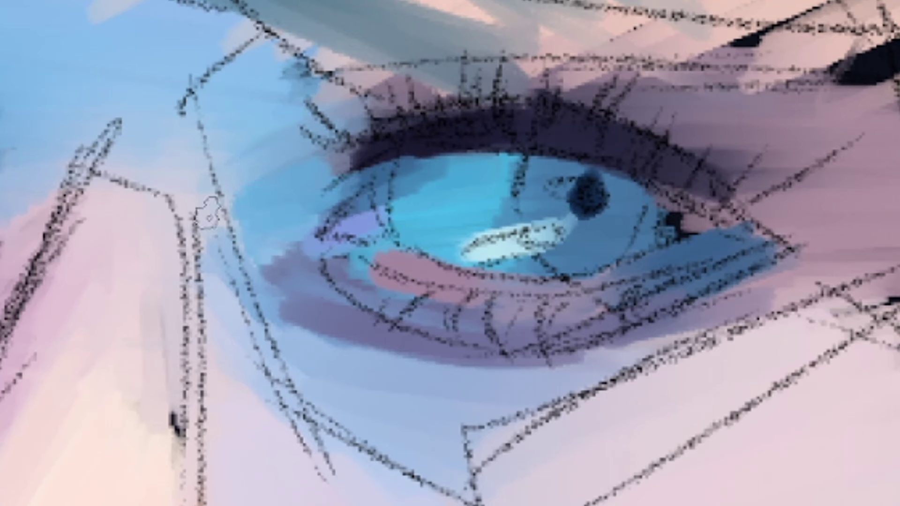
- Refine the near eye with a darker iris and pupil, white reflections, a pink lower lid and soft lavender shading around it
{"action": "mouse_move", "coordinate": [209, 215]}
{"action": "left_mouse_down"}
{"action": "mouse_move", "coordinate": [204, 154]}
{"action": "mouse_move", "coordinate": [20, 392]}
{"action": "mouse_move", "coordinate": [90, 293]}
{"action": "mouse_move", "coordinate": [259, 456]}
{"action": "mouse_move", "coordinate": [516, 387]}
{"action": "mouse_move", "coordinate": [471, 410]}
{"action": "mouse_move", "coordinate": [361, 284]}
{"action": "mouse_move", "coordinate": [587, 323]}
{"action": "mouse_move", "coordinate": [584, 286]}
{"action": "mouse_move", "coordinate": [613, 248]}
{"action": "mouse_move", "coordinate": [524, 202]}
{"action": "mouse_move", "coordinate": [571, 240]}
{"action": "mouse_move", "coordinate": [558, 202]}
{"action": "mouse_move", "coordinate": [602, 200]}
{"action": "mouse_move", "coordinate": [548, 154]}
{"action": "mouse_move", "coordinate": [557, 222]}
{"action": "mouse_move", "coordinate": [589, 256]}
{"action": "mouse_move", "coordinate": [573, 217]}
{"action": "mouse_move", "coordinate": [587, 171]}
{"action": "mouse_move", "coordinate": [606, 215]}
{"action": "mouse_move", "coordinate": [583, 160]}
{"action": "mouse_move", "coordinate": [494, 246]}
{"action": "mouse_move", "coordinate": [402, 171]}
{"action": "left_mouse_up"}
{"action": "left_click_drag", "start_coordinate": [487, 268], "coordinate": [544, 263]}
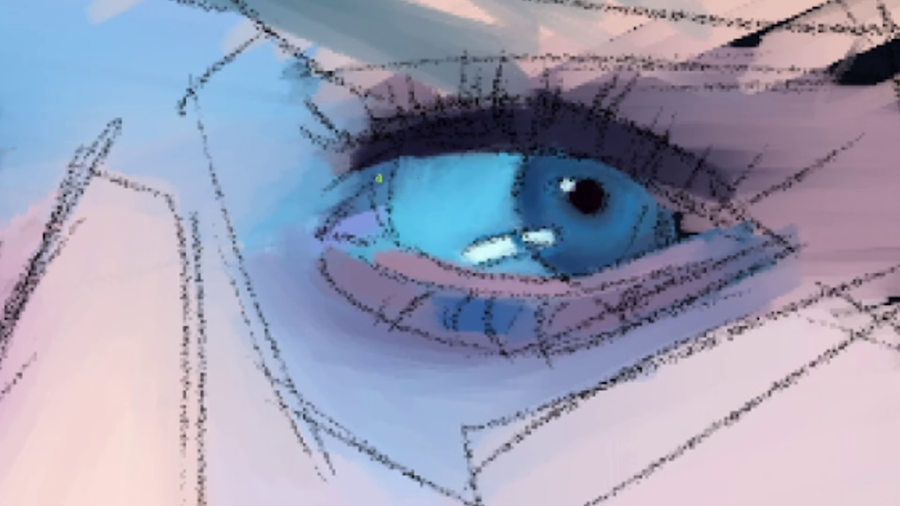
{"action": "mouse_move", "coordinate": [379, 179]}
{"action": "left_mouse_down"}
{"action": "mouse_move", "coordinate": [337, 216]}
{"action": "mouse_move", "coordinate": [272, 230]}
{"action": "left_mouse_up"}
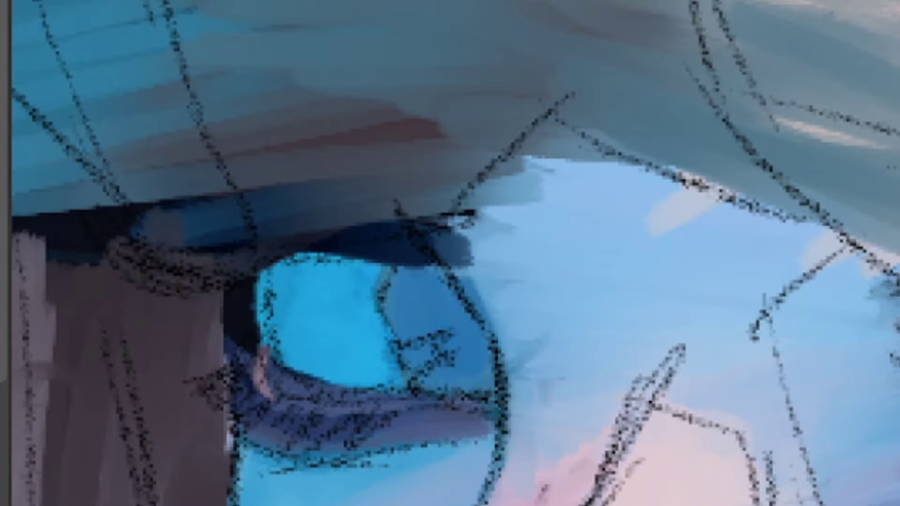
- Paint the far eye's iris shading, dark pupil and small light reflection, and refine its lower lid
{"action": "left_click_drag", "start_coordinate": [422, 375], "coordinate": [493, 389]}
{"action": "left_click_drag", "start_coordinate": [399, 277], "coordinate": [403, 347]}
{"action": "left_click_drag", "start_coordinate": [440, 290], "coordinate": [464, 328]}
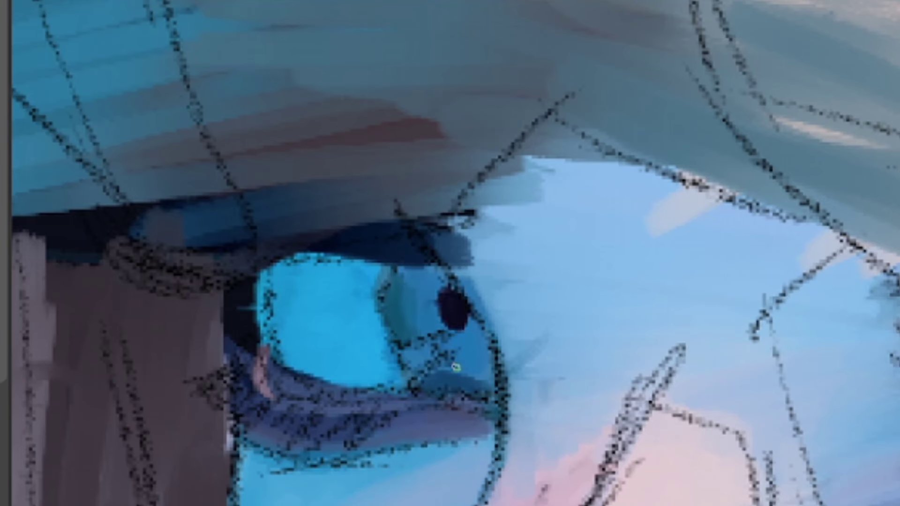
{"action": "mouse_move", "coordinate": [408, 356]}
{"action": "left_mouse_down"}
{"action": "mouse_move", "coordinate": [328, 364]}
{"action": "mouse_move", "coordinate": [277, 300]}
{"action": "left_mouse_up"}
{"action": "mouse_move", "coordinate": [267, 356]}
{"action": "left_mouse_down"}
{"action": "mouse_move", "coordinate": [483, 399]}
{"action": "mouse_move", "coordinate": [264, 351]}
{"action": "mouse_move", "coordinate": [375, 403]}
{"action": "mouse_move", "coordinate": [487, 425]}
{"action": "mouse_move", "coordinate": [294, 440]}
{"action": "left_mouse_up"}
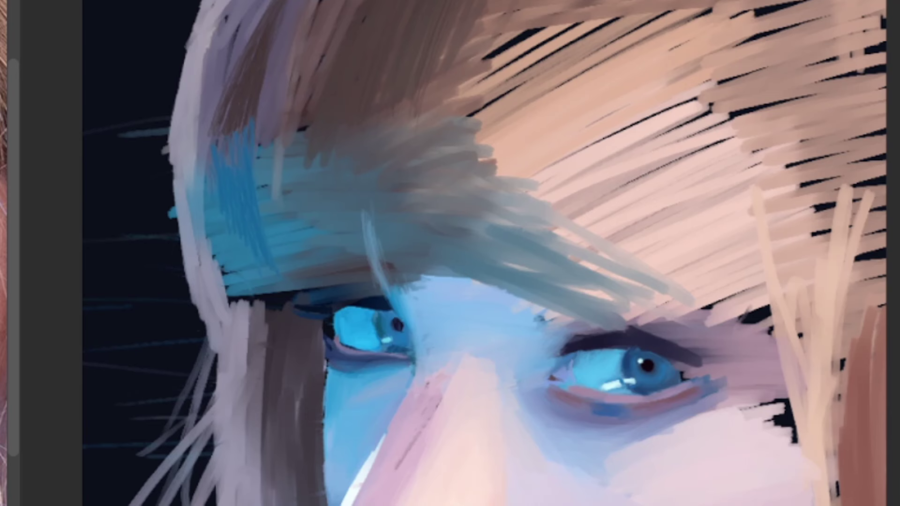
- Paint pale lavender hair strands down the far side of the face over the blue edge of the bangs
{"action": "left_click_drag", "start_coordinate": [202, 180], "coordinate": [269, 298]}
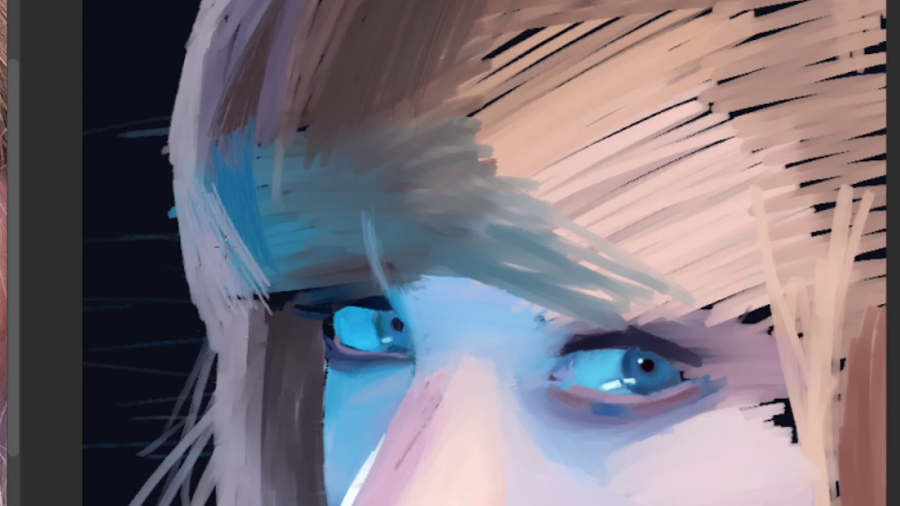
{"action": "left_click_drag", "start_coordinate": [220, 227], "coordinate": [263, 331]}
{"action": "left_click_drag", "start_coordinate": [221, 274], "coordinate": [225, 419]}
{"action": "left_click_drag", "start_coordinate": [253, 296], "coordinate": [263, 453]}
{"action": "left_click_drag", "start_coordinate": [255, 118], "coordinate": [263, 221]}
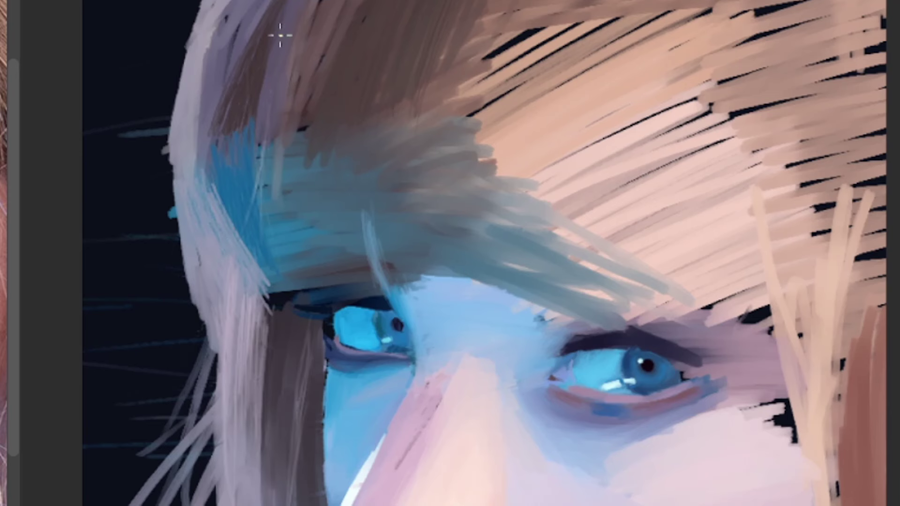
- Paint fine light and lavender strands through the dark upper bangs, pulling them down into the blue area
{"action": "left_click_drag", "start_coordinate": [263, 77], "coordinate": [270, 169]}
{"action": "left_click_drag", "start_coordinate": [281, 10], "coordinate": [291, 136]}
{"action": "left_click_drag", "start_coordinate": [309, 18], "coordinate": [324, 126]}
{"action": "left_click_drag", "start_coordinate": [350, 5], "coordinate": [326, 108]}
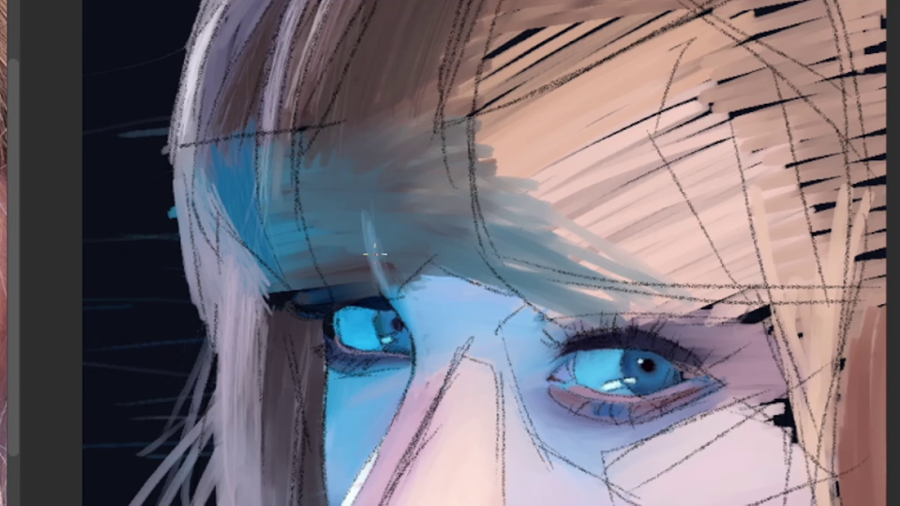
{"action": "left_click_drag", "start_coordinate": [277, 146], "coordinate": [283, 200]}
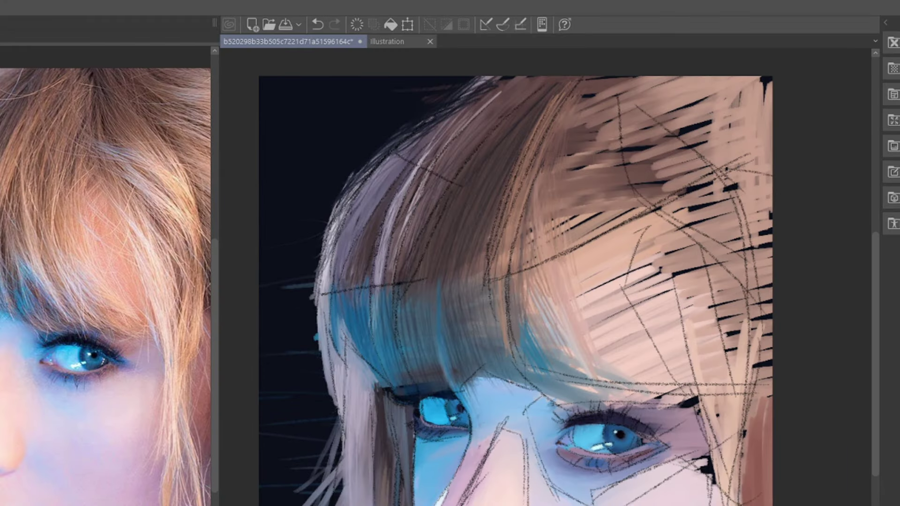
- Fill the forehead with smooth peach and orange tones and sweep blonde, brown and teal strands through the bangs
{"action": "left_click_drag", "start_coordinate": [496, 278], "coordinate": [506, 383]}
{"action": "mouse_move", "coordinate": [525, 220]}
{"action": "left_mouse_down"}
{"action": "mouse_move", "coordinate": [563, 371]}
{"action": "mouse_move", "coordinate": [610, 328]}
{"action": "mouse_move", "coordinate": [577, 220]}
{"action": "mouse_move", "coordinate": [618, 344]}
{"action": "mouse_move", "coordinate": [671, 342]}
{"action": "mouse_move", "coordinate": [652, 365]}
{"action": "mouse_move", "coordinate": [647, 422]}
{"action": "mouse_move", "coordinate": [535, 236]}
{"action": "mouse_move", "coordinate": [577, 207]}
{"action": "mouse_move", "coordinate": [680, 244]}
{"action": "mouse_move", "coordinate": [722, 305]}
{"action": "mouse_move", "coordinate": [593, 71]}
{"action": "mouse_move", "coordinate": [472, 235]}
{"action": "mouse_move", "coordinate": [680, 399]}
{"action": "mouse_move", "coordinate": [609, 272]}
{"action": "mouse_move", "coordinate": [705, 285]}
{"action": "left_mouse_up"}
{"action": "left_click_drag", "start_coordinate": [605, 404], "coordinate": [669, 445]}
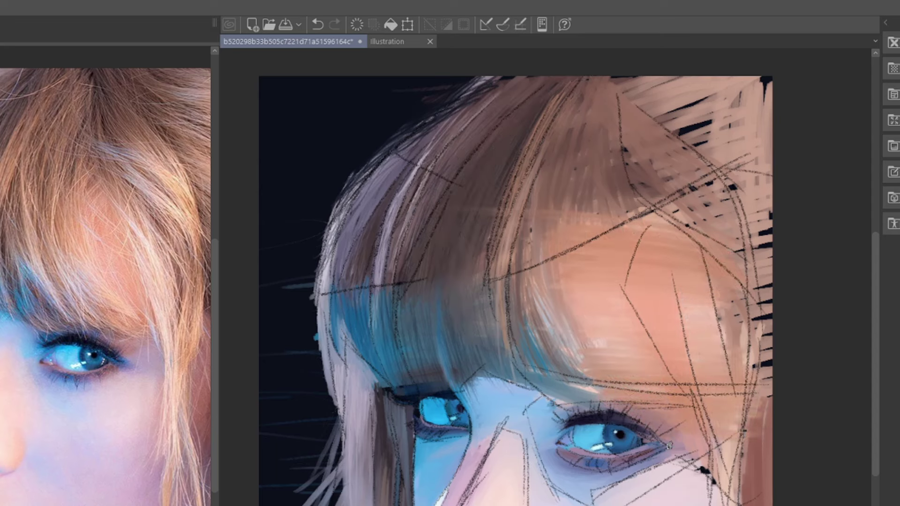
{"action": "left_click_drag", "start_coordinate": [729, 497], "coordinate": [751, 451]}
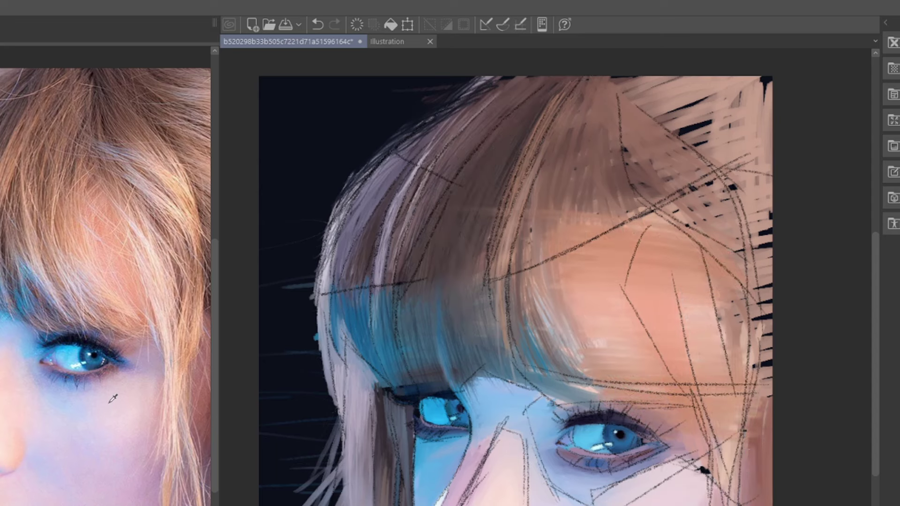
{"action": "mouse_move", "coordinate": [565, 386]}
{"action": "left_mouse_down"}
{"action": "mouse_move", "coordinate": [469, 352]}
{"action": "mouse_move", "coordinate": [402, 293]}
{"action": "mouse_move", "coordinate": [356, 305]}
{"action": "mouse_move", "coordinate": [400, 289]}
{"action": "mouse_move", "coordinate": [521, 141]}
{"action": "mouse_move", "coordinate": [553, 281]}
{"action": "mouse_move", "coordinate": [577, 300]}
{"action": "mouse_move", "coordinate": [728, 224]}
{"action": "mouse_move", "coordinate": [732, 338]}
{"action": "mouse_move", "coordinate": [605, 328]}
{"action": "mouse_move", "coordinate": [530, 244]}
{"action": "mouse_move", "coordinate": [545, 218]}
{"action": "mouse_move", "coordinate": [703, 365]}
{"action": "mouse_move", "coordinate": [694, 244]}
{"action": "mouse_move", "coordinate": [750, 422]}
{"action": "mouse_move", "coordinate": [722, 382]}
{"action": "mouse_move", "coordinate": [736, 308]}
{"action": "left_mouse_up"}
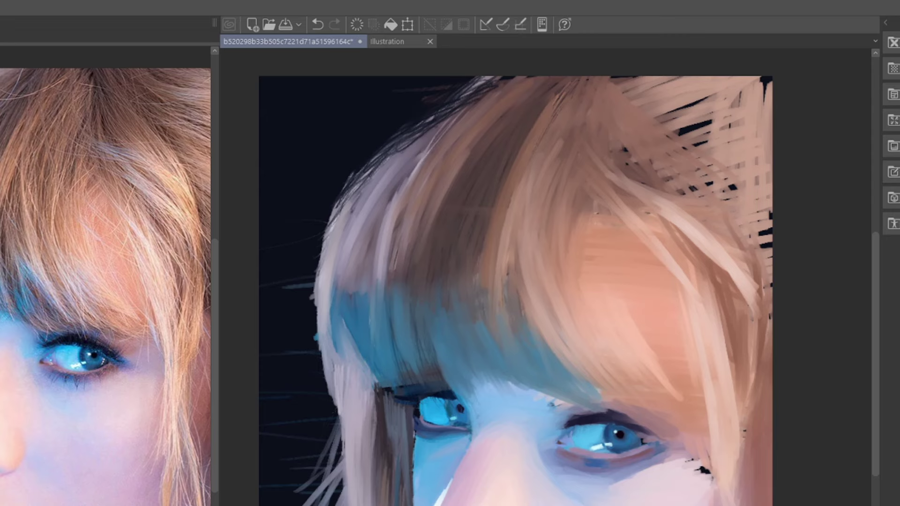
- Smooth the blue skin beneath the far eye, softening the lower lid's shadow and cleaning the cheek's edge against the hair
{"action": "scroll", "coordinate": [284, 481], "scroll_direction": "up", "scroll_amount": 3}
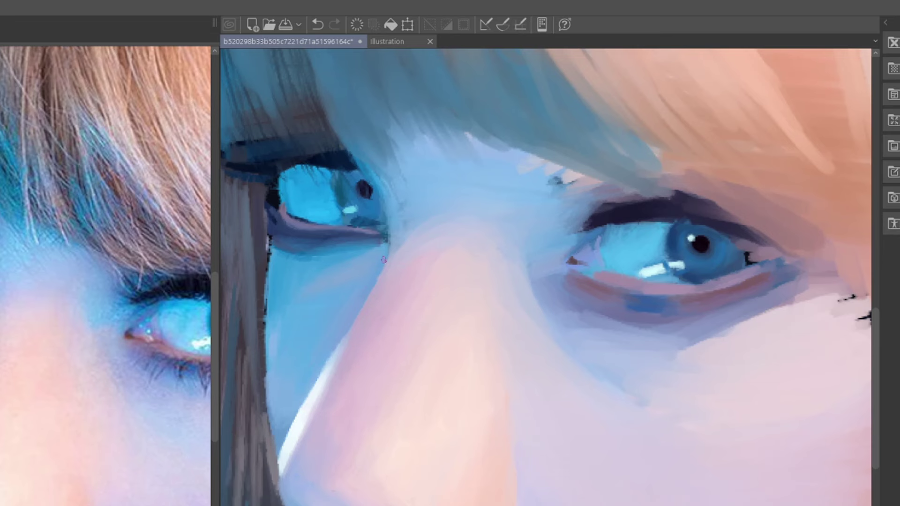
{"action": "left_click_drag", "start_coordinate": [383, 259], "coordinate": [498, 259]}
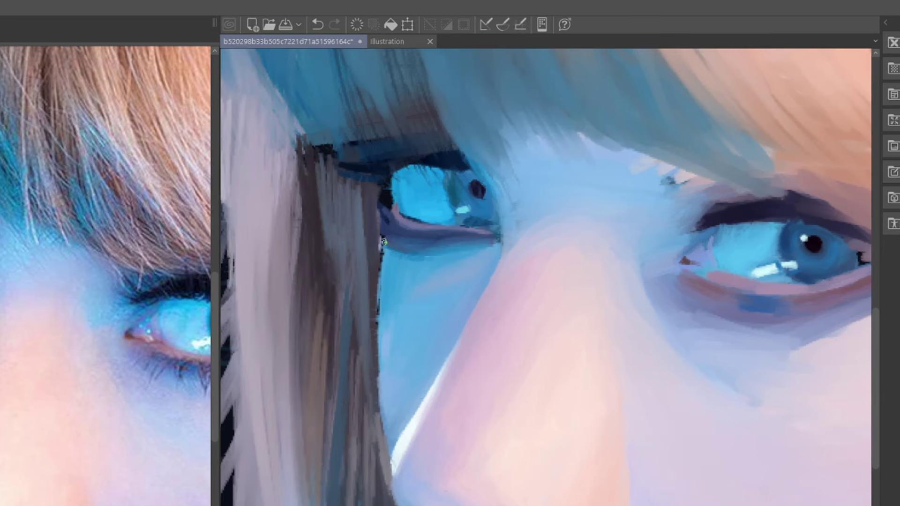
{"action": "mouse_move", "coordinate": [384, 242]}
{"action": "left_mouse_down"}
{"action": "mouse_move", "coordinate": [382, 350]}
{"action": "mouse_move", "coordinate": [459, 244]}
{"action": "mouse_move", "coordinate": [423, 239]}
{"action": "mouse_move", "coordinate": [487, 242]}
{"action": "left_mouse_up"}
{"action": "left_click_drag", "start_coordinate": [378, 295], "coordinate": [390, 219]}
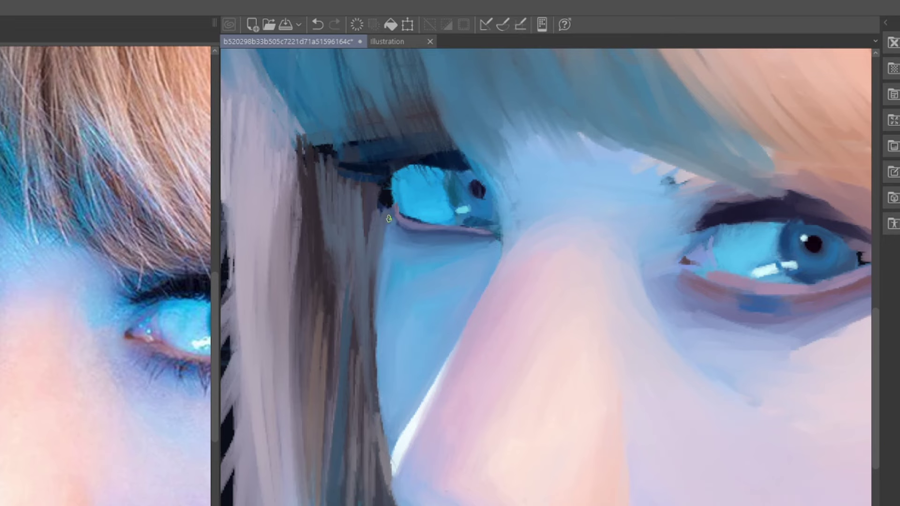
- Paint muted purple shading at the far eye's outer corner, thin its pinkish lower lid and soften the cheek edge beside the hair
{"action": "left_click_drag", "start_coordinate": [393, 184], "coordinate": [374, 205]}
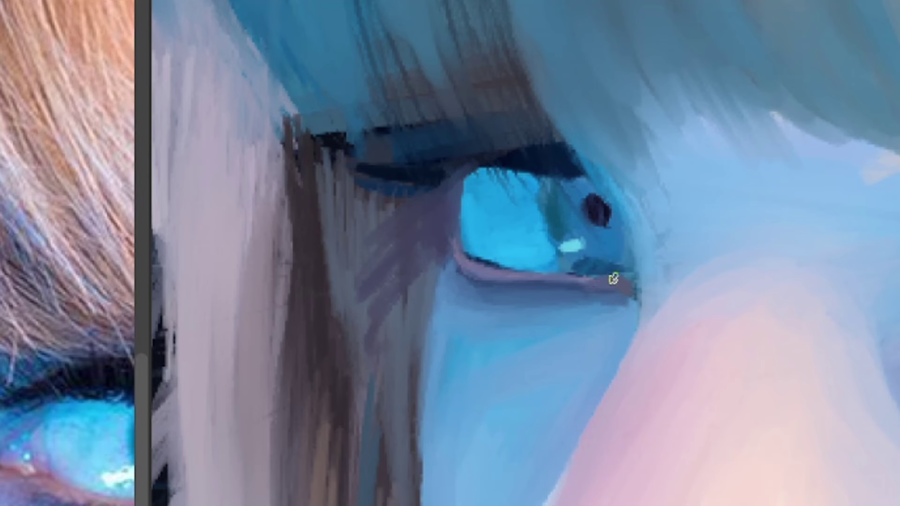
{"action": "left_click_drag", "start_coordinate": [614, 279], "coordinate": [571, 288]}
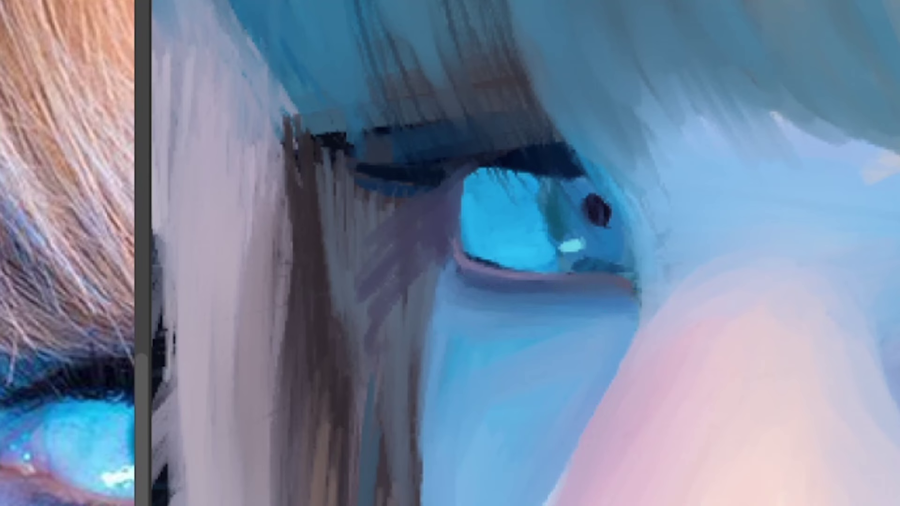
{"action": "left_click_drag", "start_coordinate": [434, 262], "coordinate": [420, 502]}
{"action": "left_click_drag", "start_coordinate": [431, 399], "coordinate": [423, 483]}
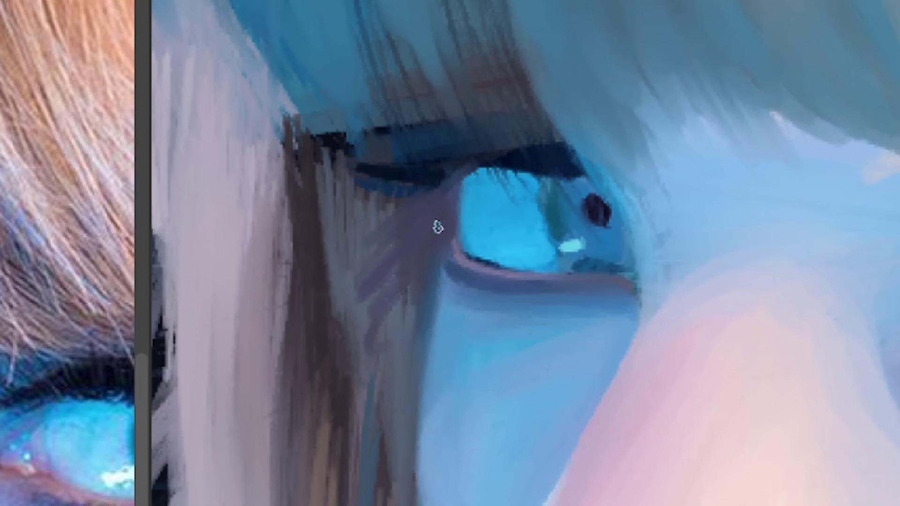
- Define the far eye's dark upper lid, repaint the iris in deep blue around the light reflection, and smooth the blue skin beside it
{"action": "left_click_drag", "start_coordinate": [399, 190], "coordinate": [535, 165]}
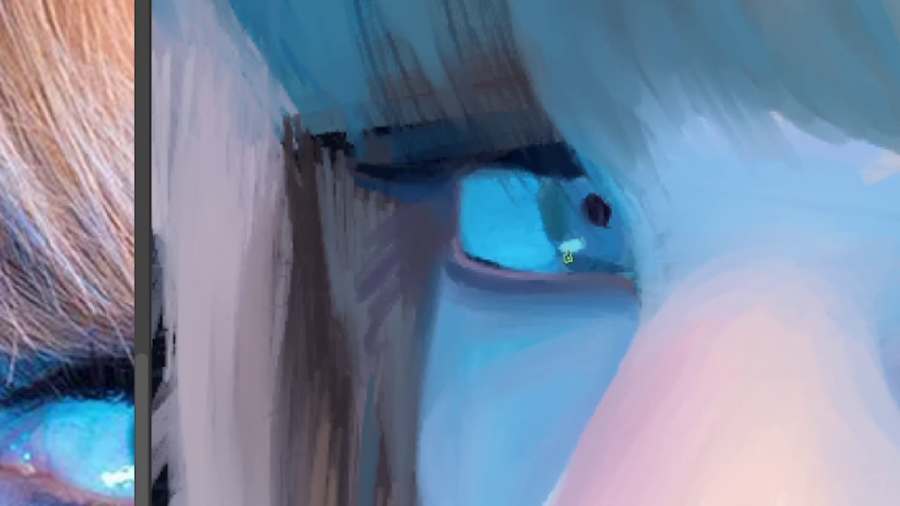
{"action": "mouse_move", "coordinate": [568, 257]}
{"action": "left_mouse_down"}
{"action": "mouse_move", "coordinate": [621, 241]}
{"action": "mouse_move", "coordinate": [608, 259]}
{"action": "mouse_move", "coordinate": [499, 276]}
{"action": "mouse_move", "coordinate": [551, 263]}
{"action": "left_mouse_up"}
{"action": "mouse_move", "coordinate": [586, 171]}
{"action": "left_mouse_down"}
{"action": "mouse_move", "coordinate": [549, 187]}
{"action": "mouse_move", "coordinate": [557, 263]}
{"action": "left_mouse_up"}
{"action": "mouse_move", "coordinate": [635, 218]}
{"action": "left_mouse_down"}
{"action": "mouse_move", "coordinate": [640, 188]}
{"action": "mouse_move", "coordinate": [714, 97]}
{"action": "mouse_move", "coordinate": [807, 126]}
{"action": "left_mouse_up"}
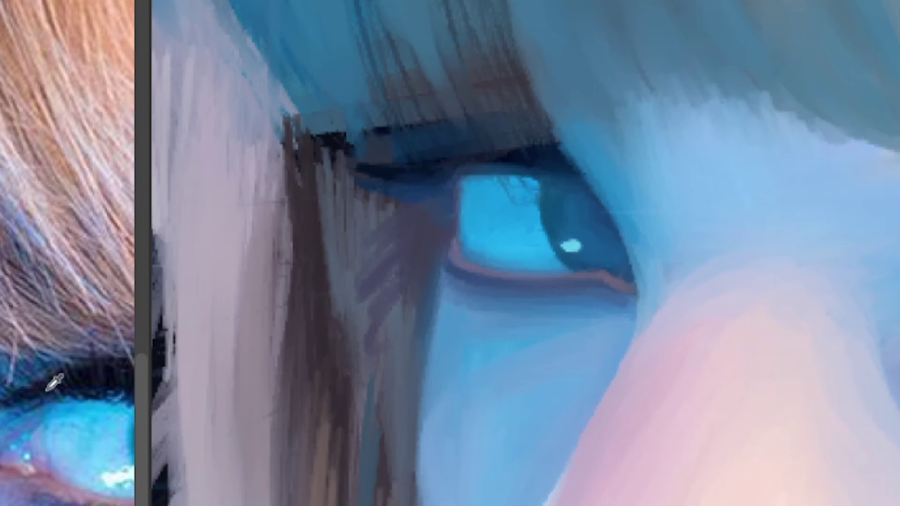
{"action": "left_click_drag", "start_coordinate": [621, 268], "coordinate": [583, 256]}
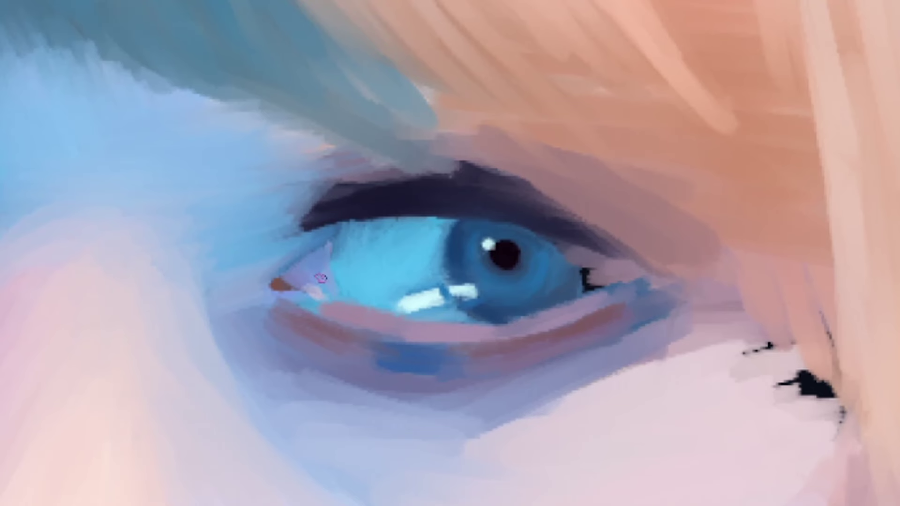
- Refine the near eye's lavender inner corner and smooth the cyan eye white and the edges of the blue iris
{"action": "mouse_move", "coordinate": [320, 278]}
{"action": "left_mouse_down"}
{"action": "mouse_move", "coordinate": [413, 246]}
{"action": "mouse_move", "coordinate": [450, 314]}
{"action": "mouse_move", "coordinate": [345, 290]}
{"action": "left_mouse_up"}
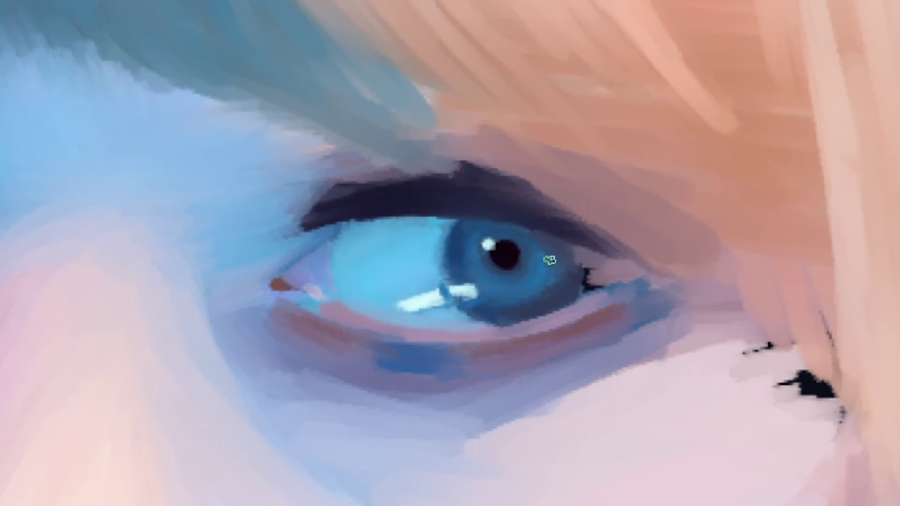